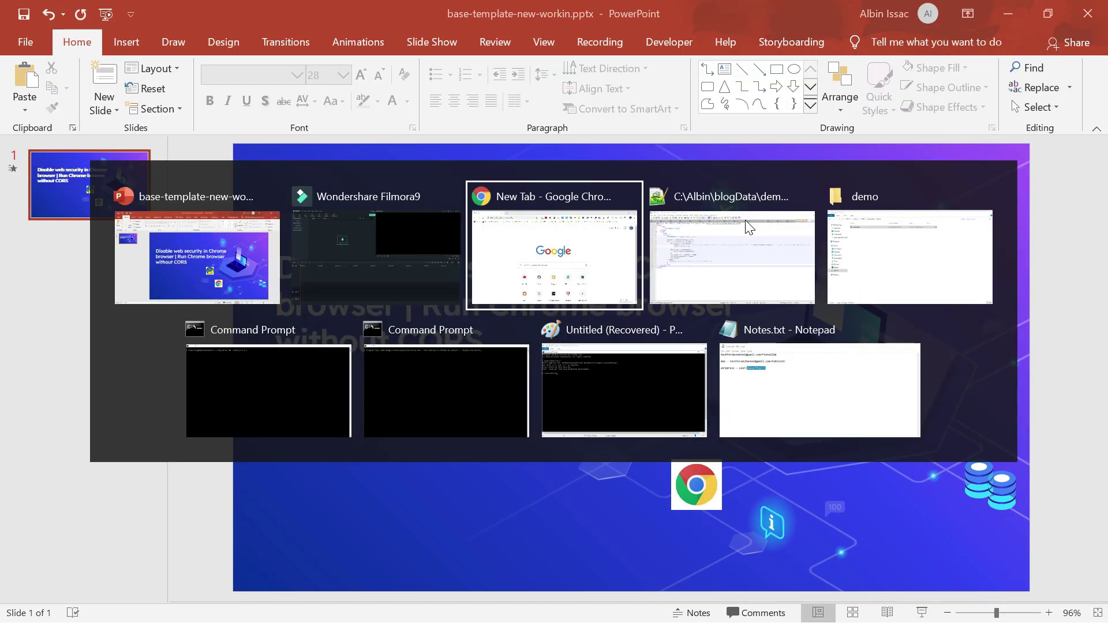
# - Leave the PowerPoint title slide and switch to the index.html file in the editor
pyautogui.click(748, 226)
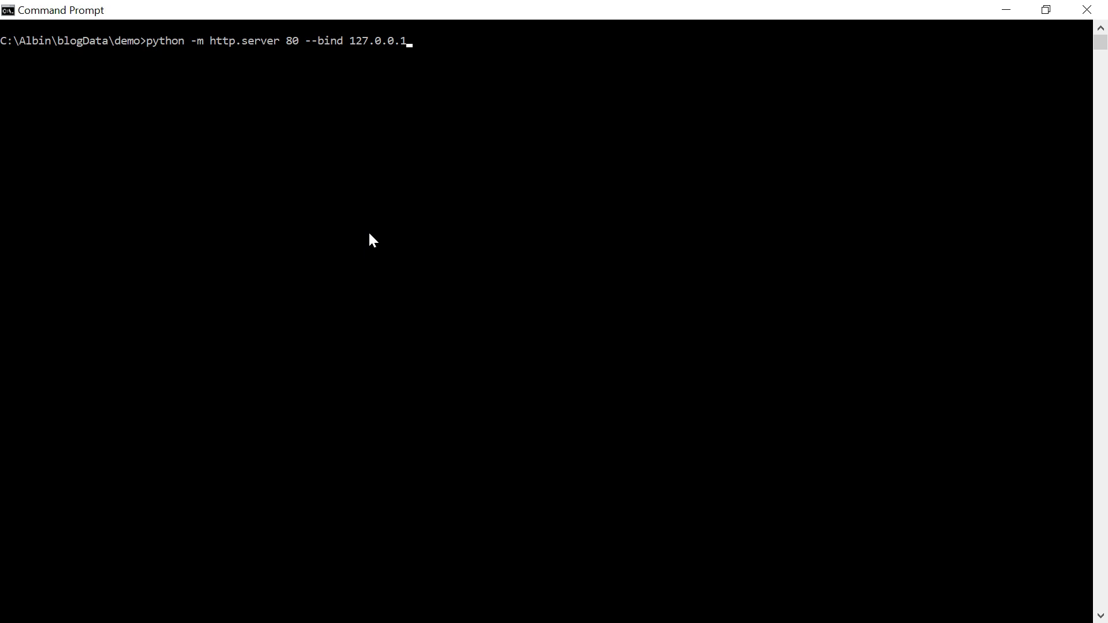
# - Run python -m http.server 80 --bind 127.0.0.1, then switch to the Chrome window
pyautogui.press('Return')
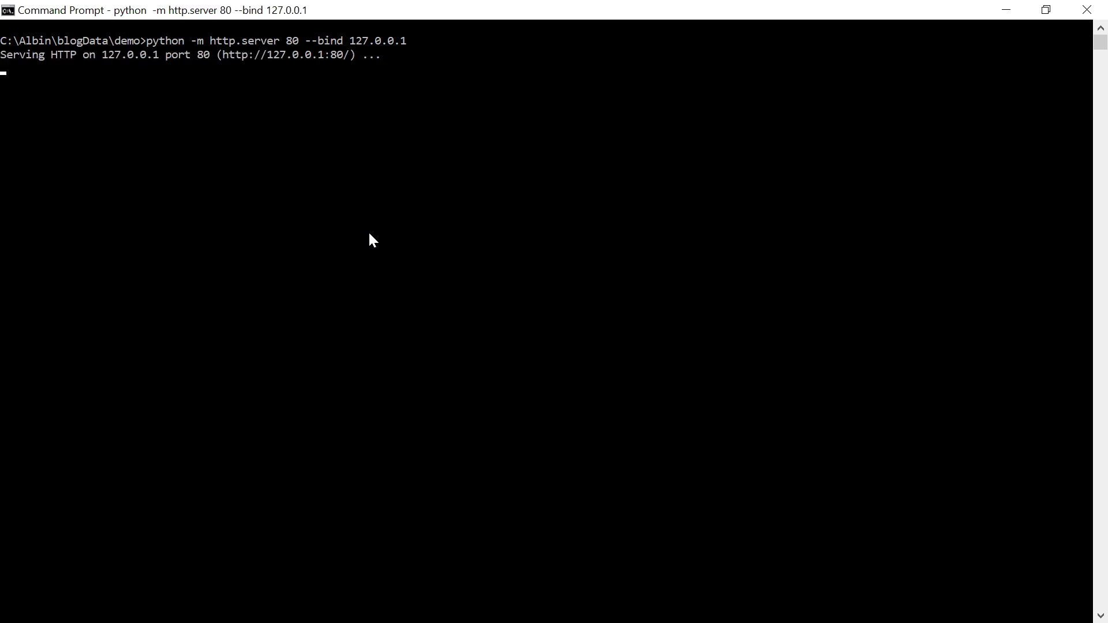
pyautogui.hotkey('alt', 'Tab')
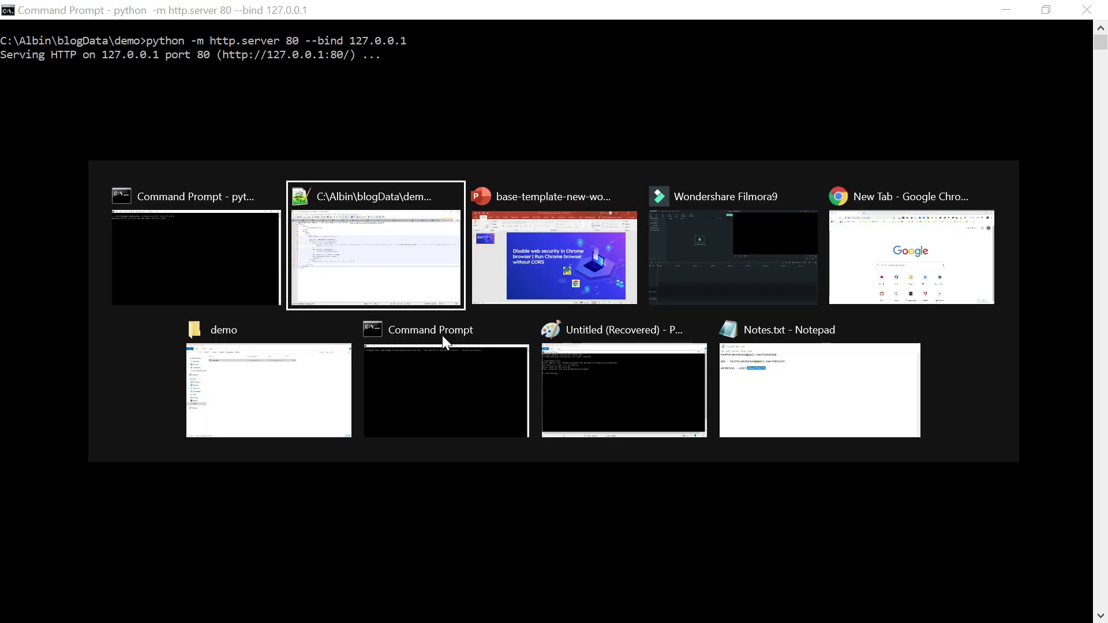
pyautogui.hotkey('alt', 'Tab')
pyautogui.hotkey('alt', 'Tab')
pyautogui.hotkey('alt', 'Tab')
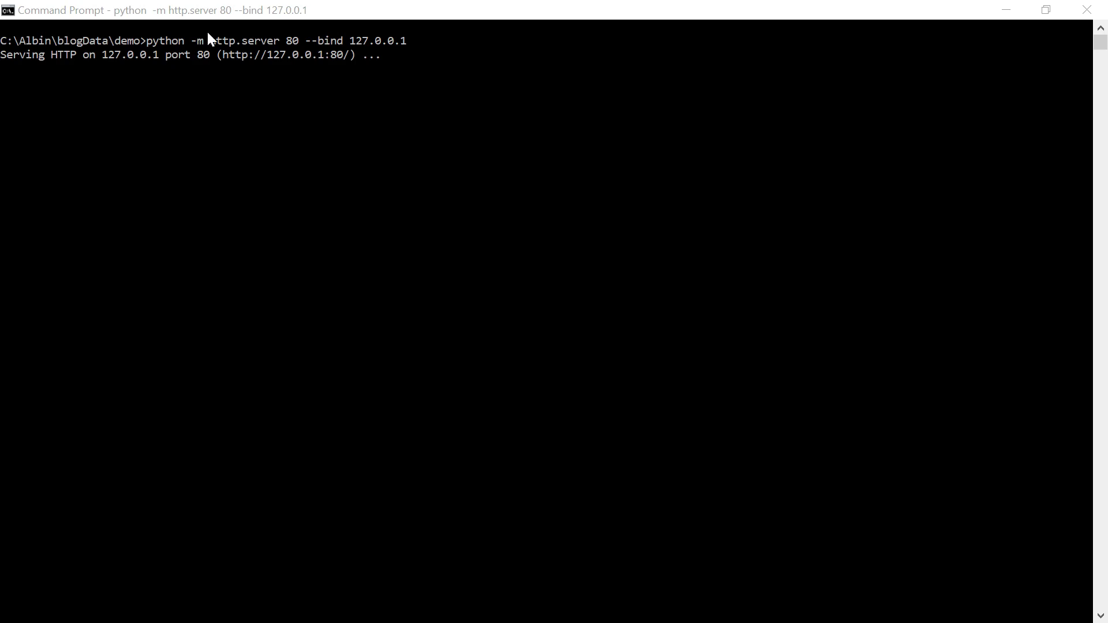
# - Enter localhost in the address bar, open the DevTools Console via Inspect, and load the page
pyautogui.write('loc')
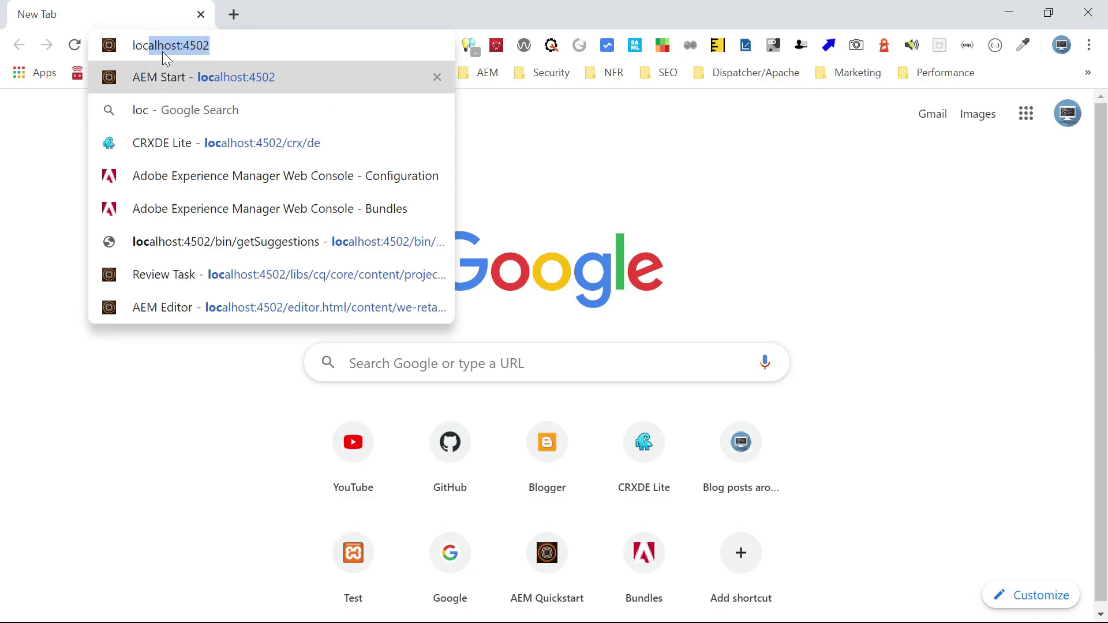
pyautogui.press('End')
pyautogui.press('BackSpace')
pyautogui.press('BackSpace')
pyautogui.press('BackSpace')
pyautogui.press('BackSpace')
pyautogui.press('BackSpace')
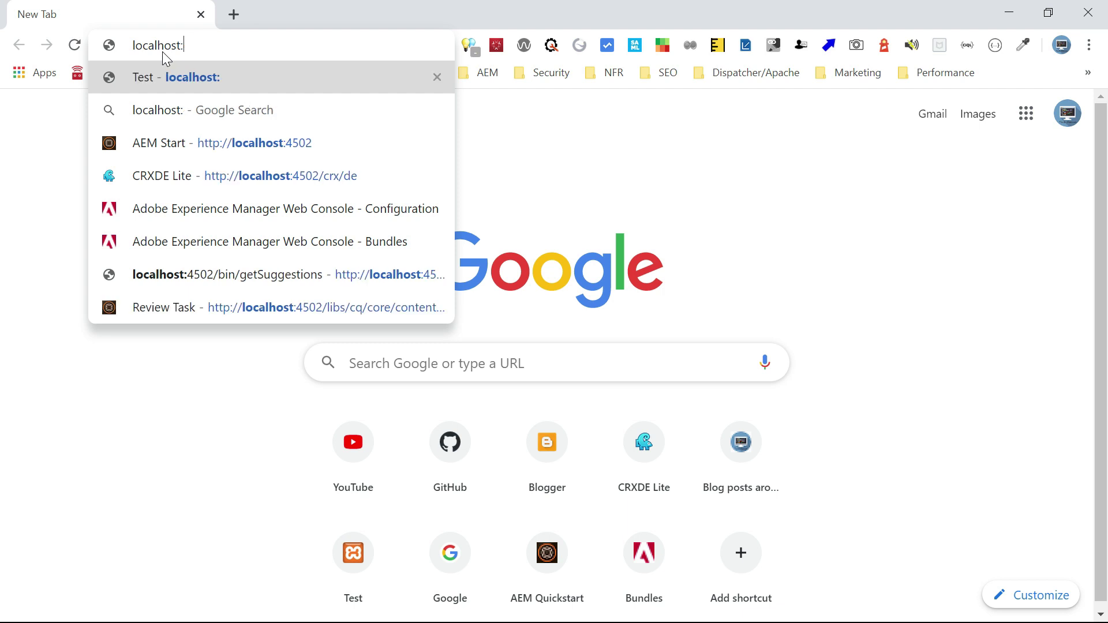
pyautogui.rightClick(40, 196)
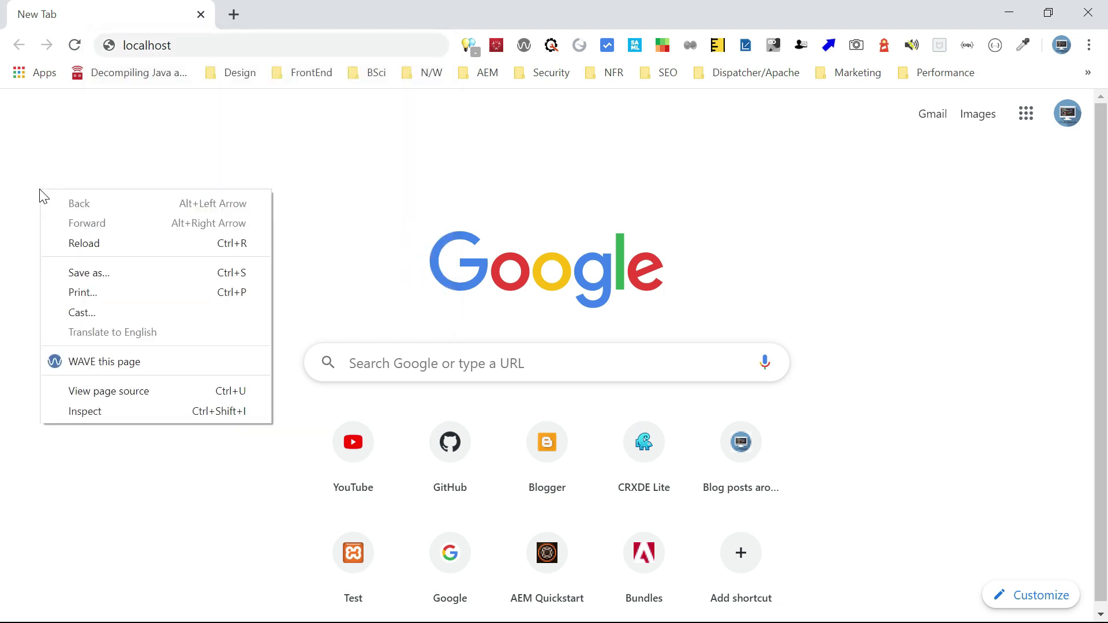
pyautogui.click(79, 414)
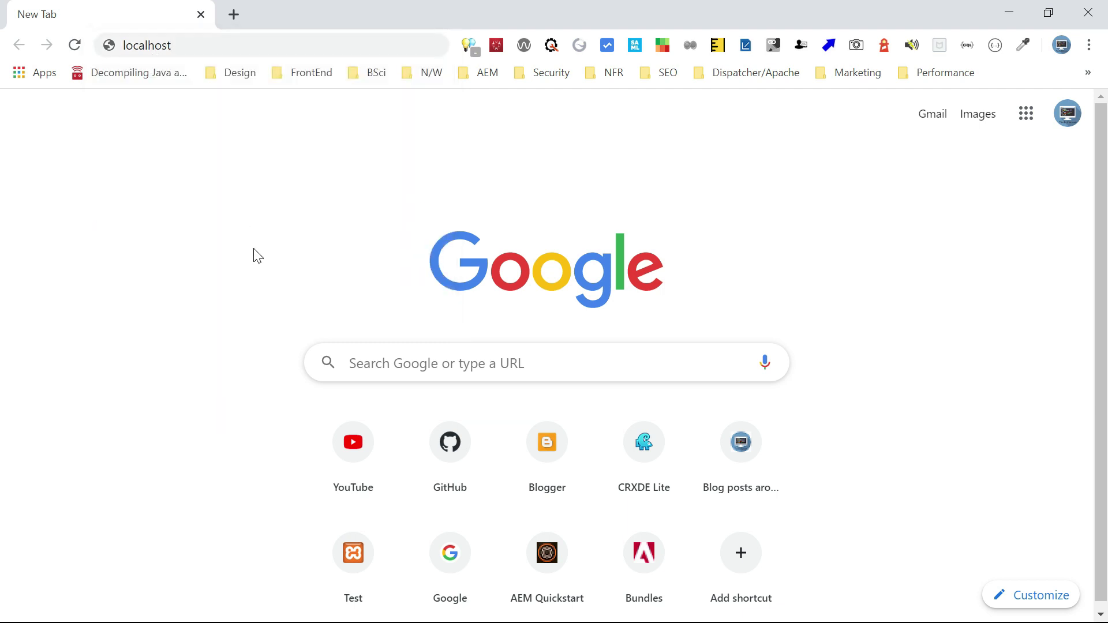
pyautogui.click(158, 237)
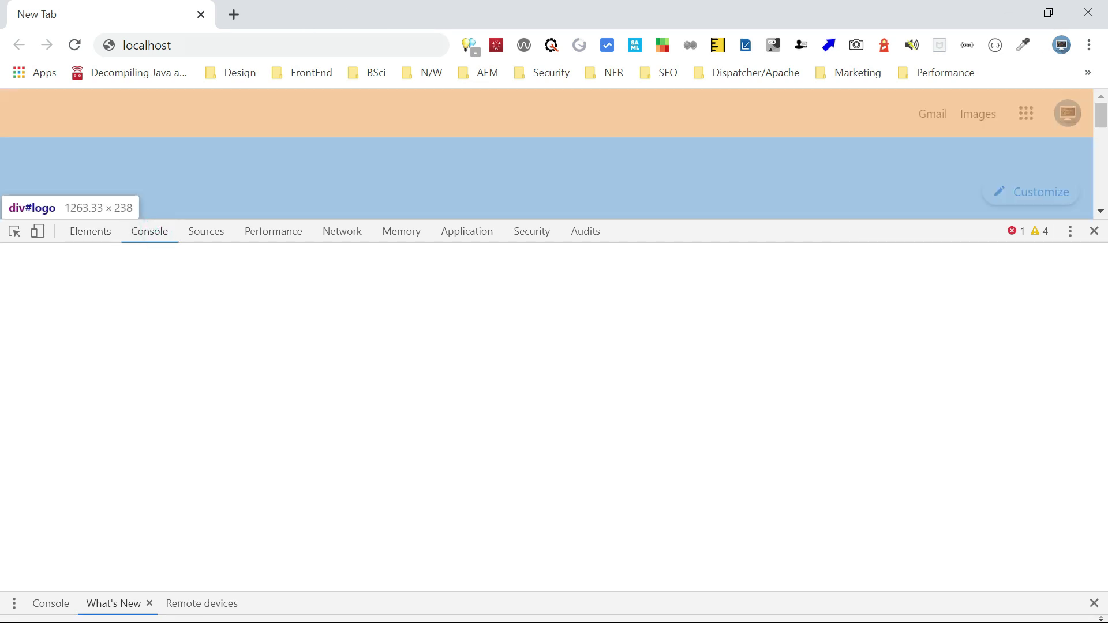
pyautogui.click(271, 46)
pyautogui.press('Return')
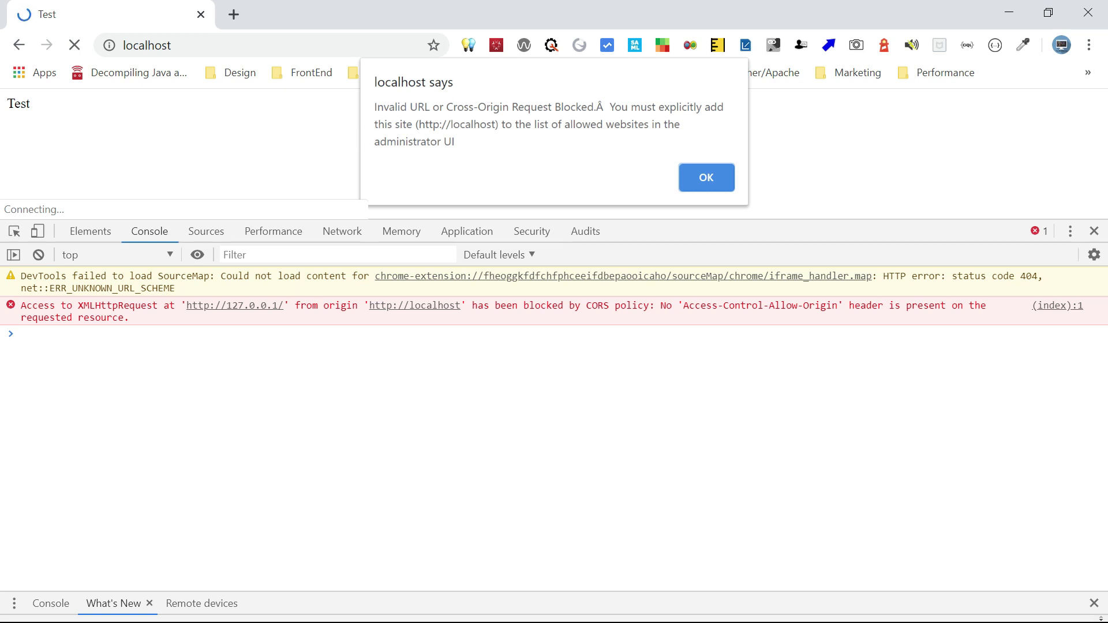
# - Dismiss the cross-origin blocked alert and read the CORS policy errors in the console
pyautogui.click(706, 178)
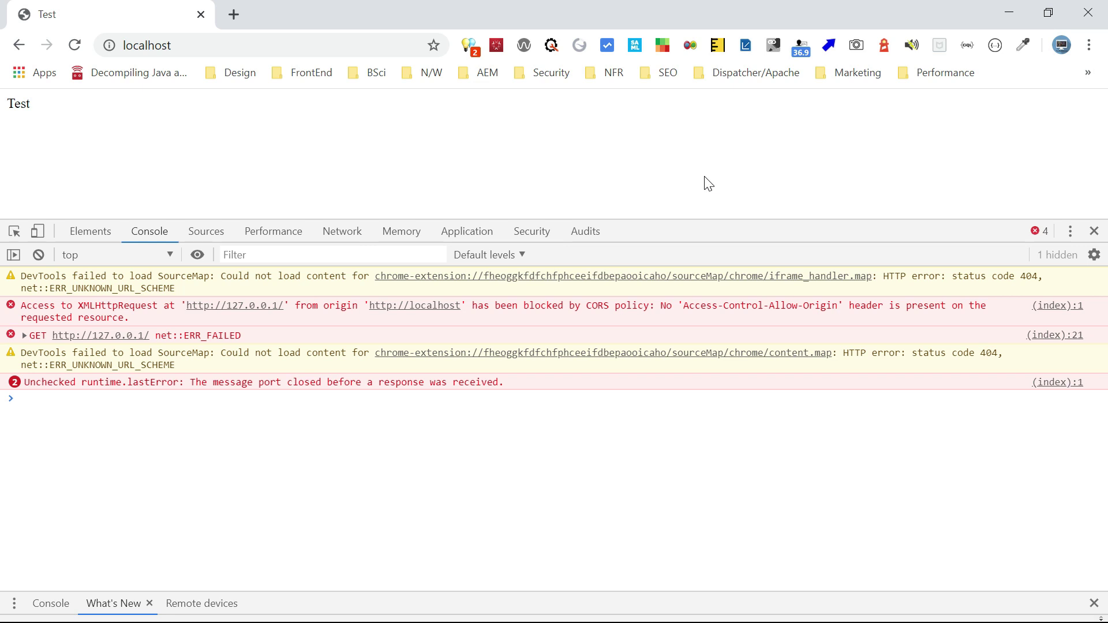
pyautogui.hotkey('alt', 'Tab')
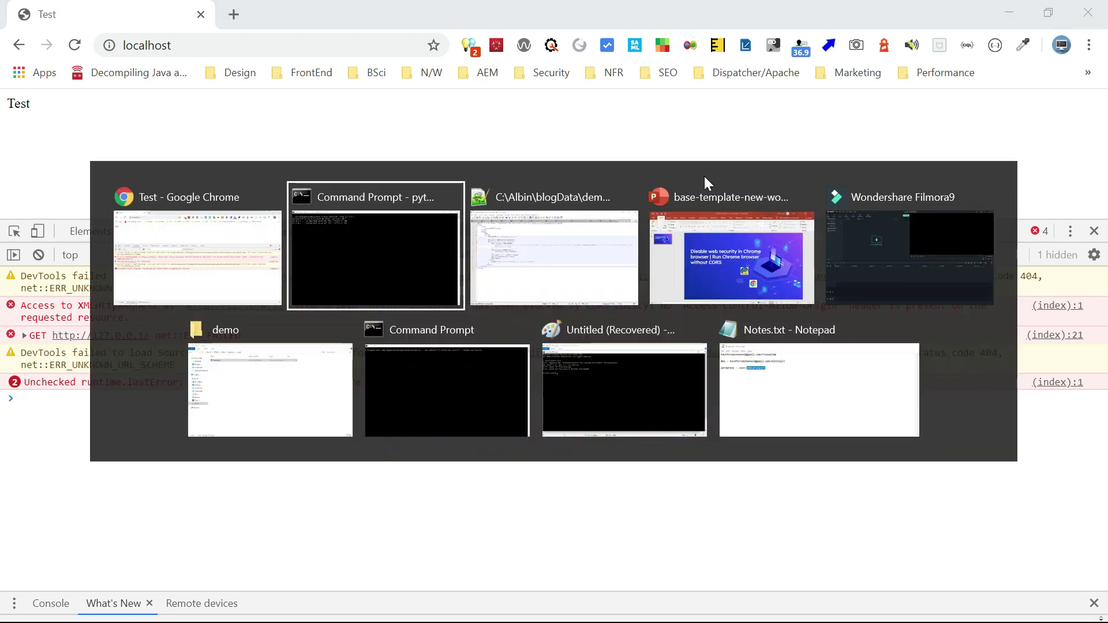
# - Fix the chrome.exe command to --user-data-dir and --disable-web-security, then run it
pyautogui.hotkey('alt', 'Tab')
pyautogui.hotkey('alt', 'Tab')
pyautogui.hotkey('alt', 'Tab')
pyautogui.hotkey('alt', 'Tab')
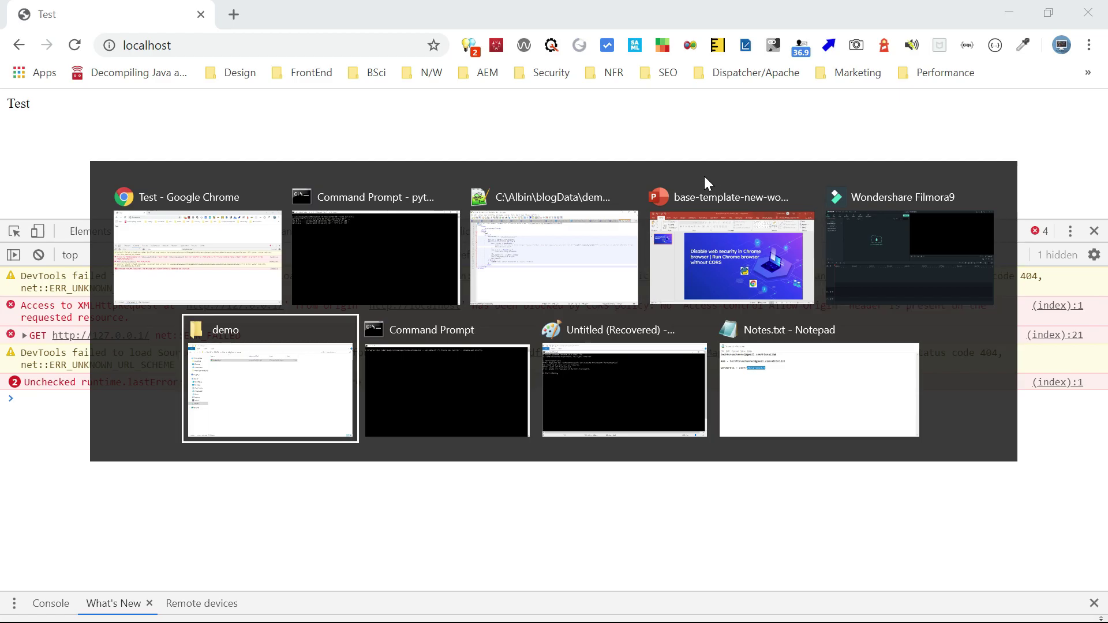
pyautogui.press('Escape')
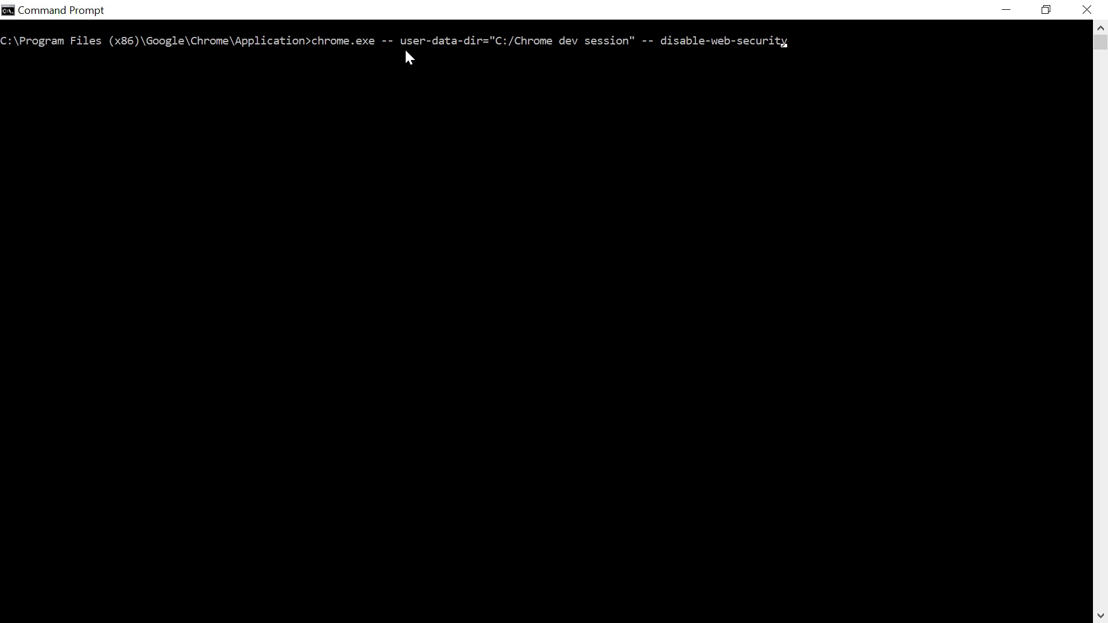
pyautogui.press('Left')
pyautogui.press('Left')
pyautogui.press('Left')
pyautogui.press('Left')
pyautogui.press('Left')
pyautogui.press('Left')
pyautogui.press('Left')
pyautogui.press('Left')
pyautogui.press('Left')
pyautogui.press('Left')
pyautogui.press('Left')
pyautogui.press('Left')
pyautogui.press('Left')
pyautogui.press('Left')
pyautogui.press('Left')
pyautogui.press('Left')
pyautogui.press('Left')
pyautogui.press('Left')
pyautogui.press('Left')
pyautogui.press('Left')
pyautogui.press('Left')
pyautogui.press('Left')
pyautogui.press('Left')
pyautogui.press('BackSpace')
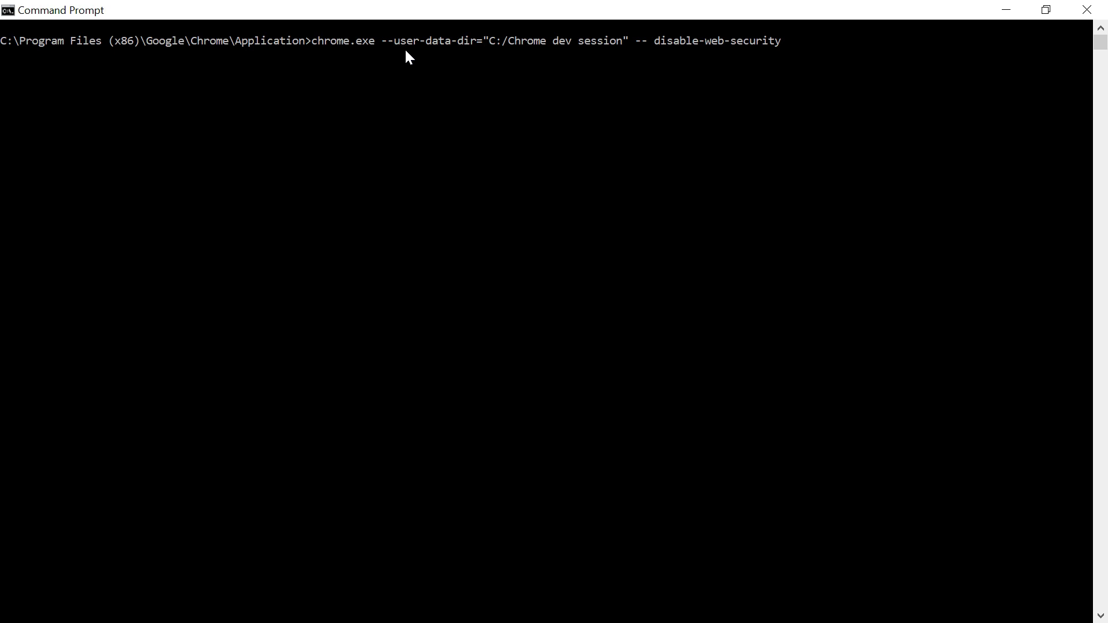
pyautogui.hotkey('ctrl', 'Right')
pyautogui.hotkey('ctrl', 'Right')
pyautogui.hotkey('ctrl', 'Right')
pyautogui.hotkey('ctrl', 'Right')
pyautogui.press('BackSpace')
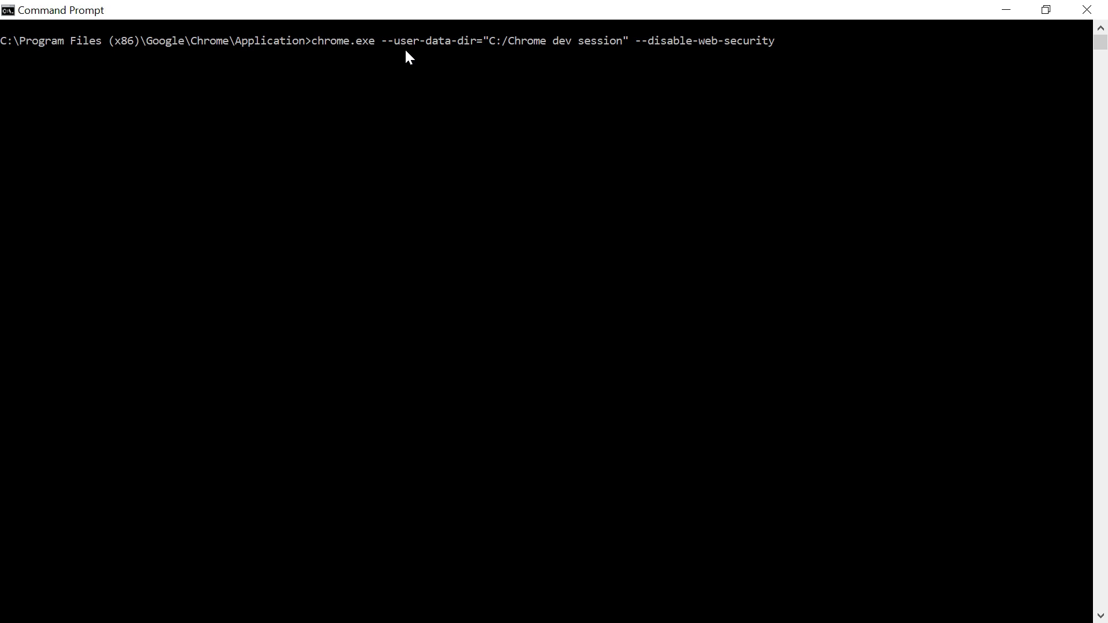
pyautogui.press('Return')
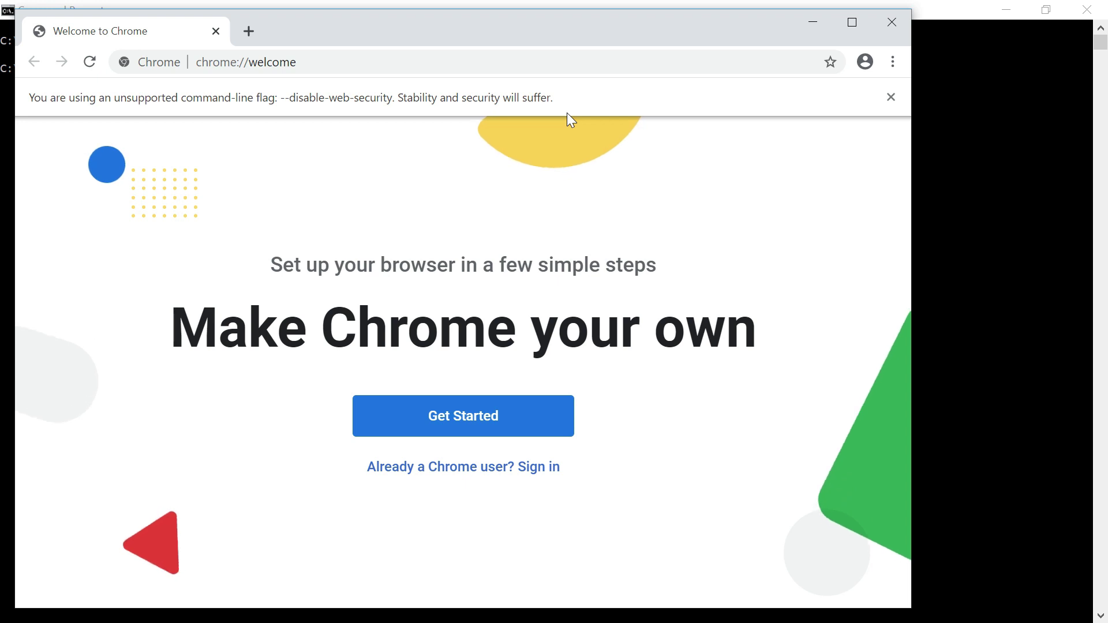
# - Load localhost in the security-disabled Chrome and dismiss the alert showing the returned HTML source
pyautogui.click(334, 58)
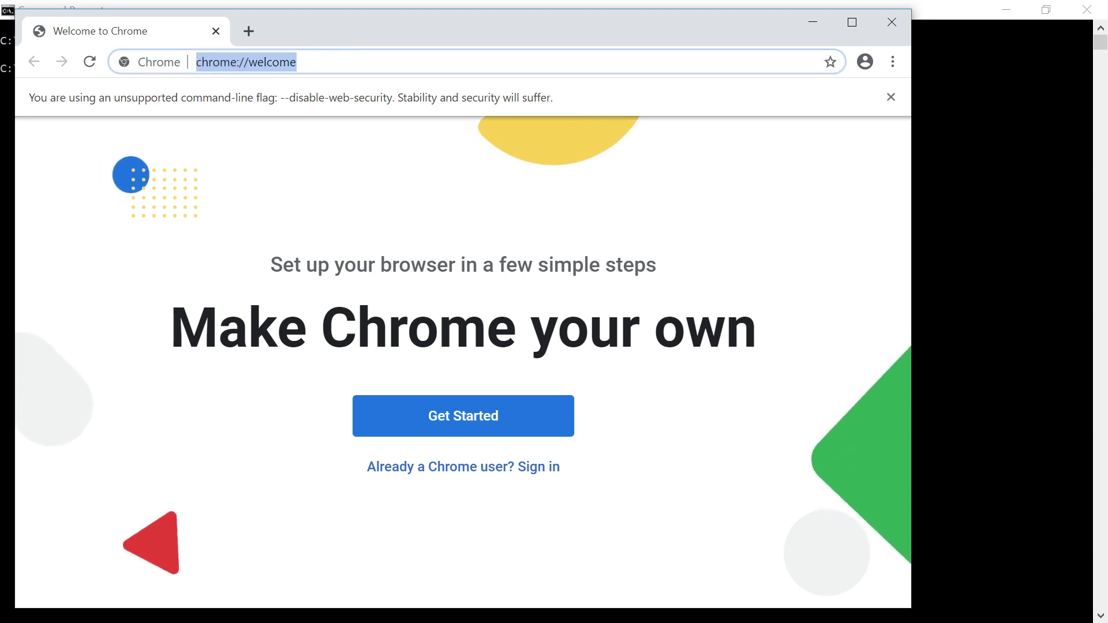
pyautogui.write('local')
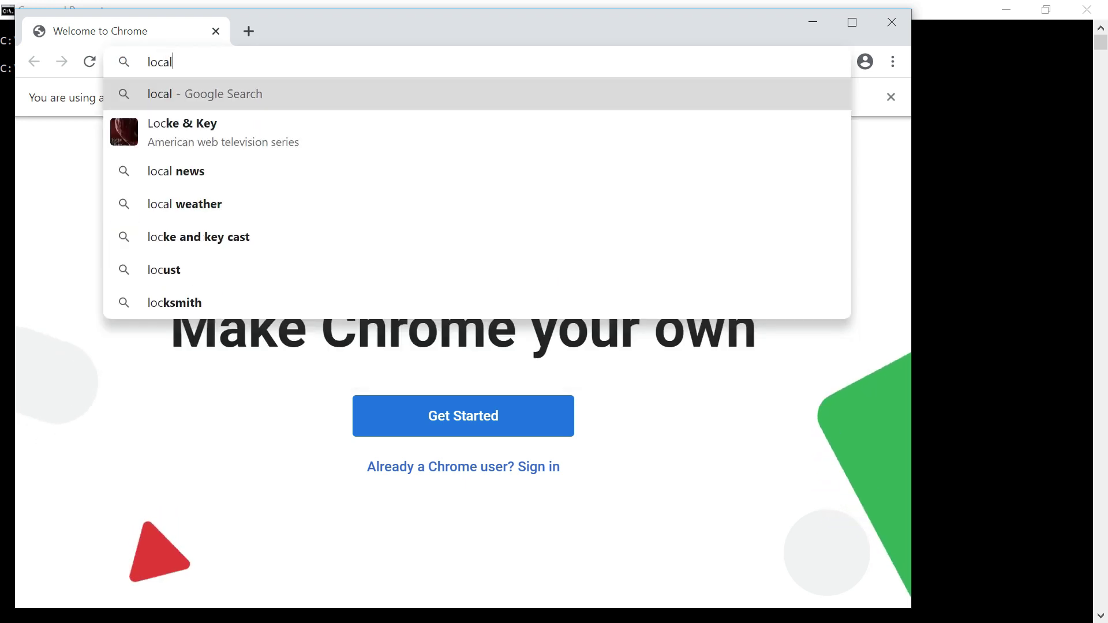
pyautogui.write('host')
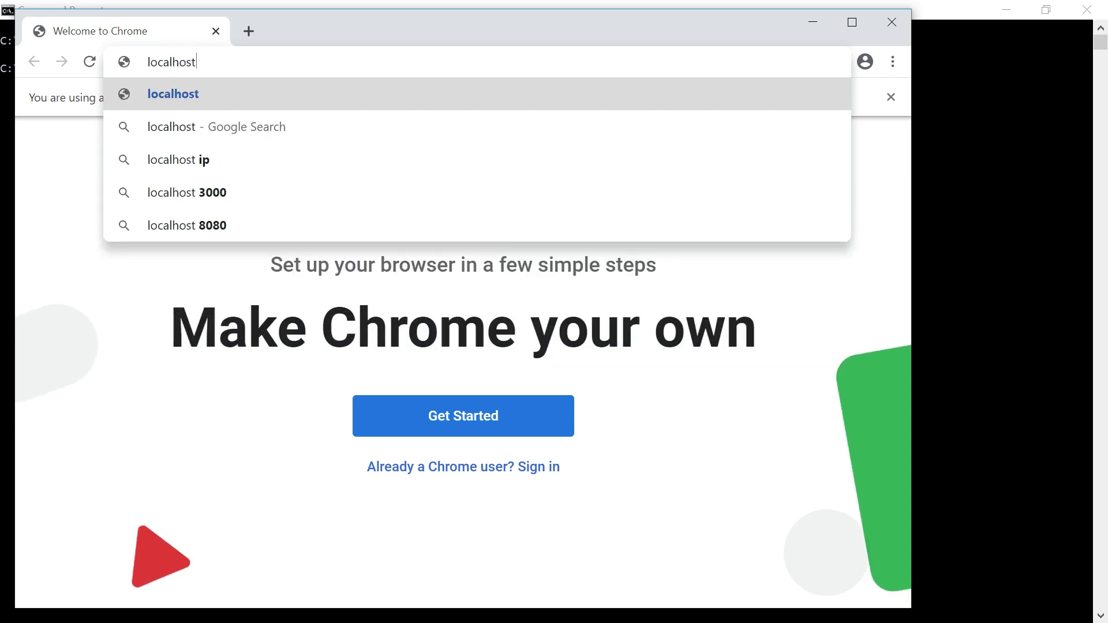
pyautogui.press('Return')
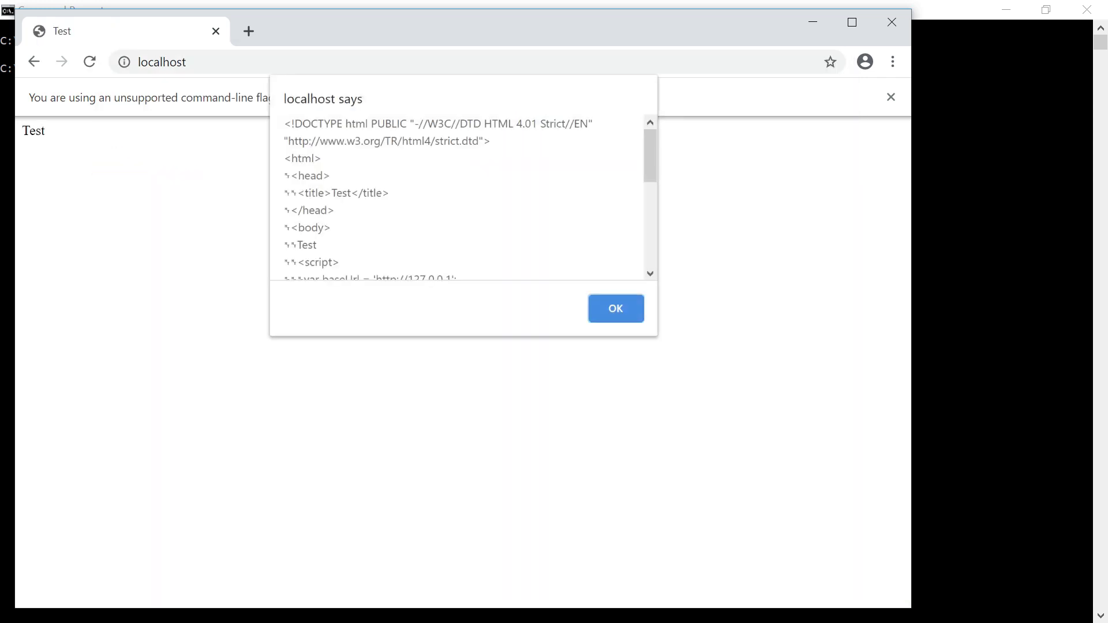
pyautogui.moveTo(652, 148); pyautogui.dragTo(659, 283)
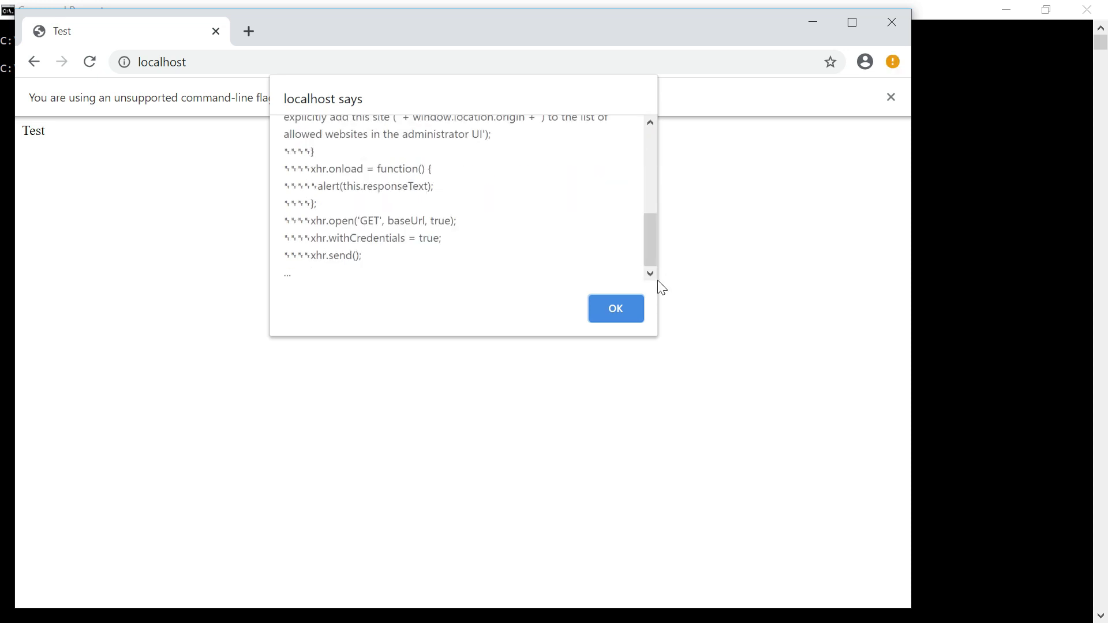
pyautogui.click(621, 312)
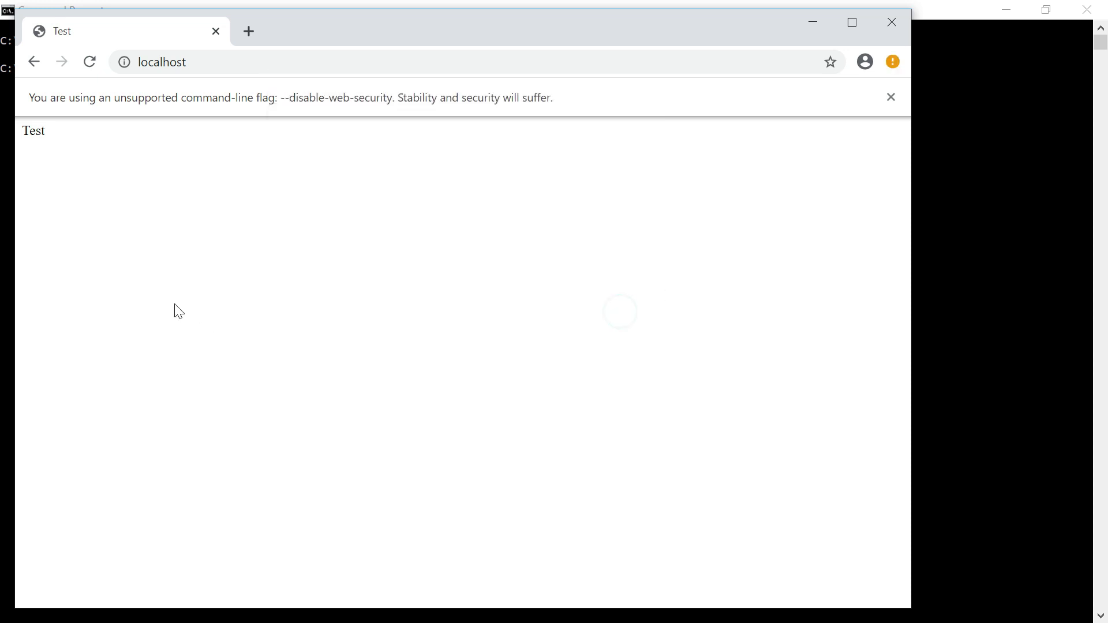
# - Open the DevTools Console, reload localhost, and dismiss the page-source alert with no CORS errors
pyautogui.rightClick(155, 267)
pyautogui.click(206, 469)
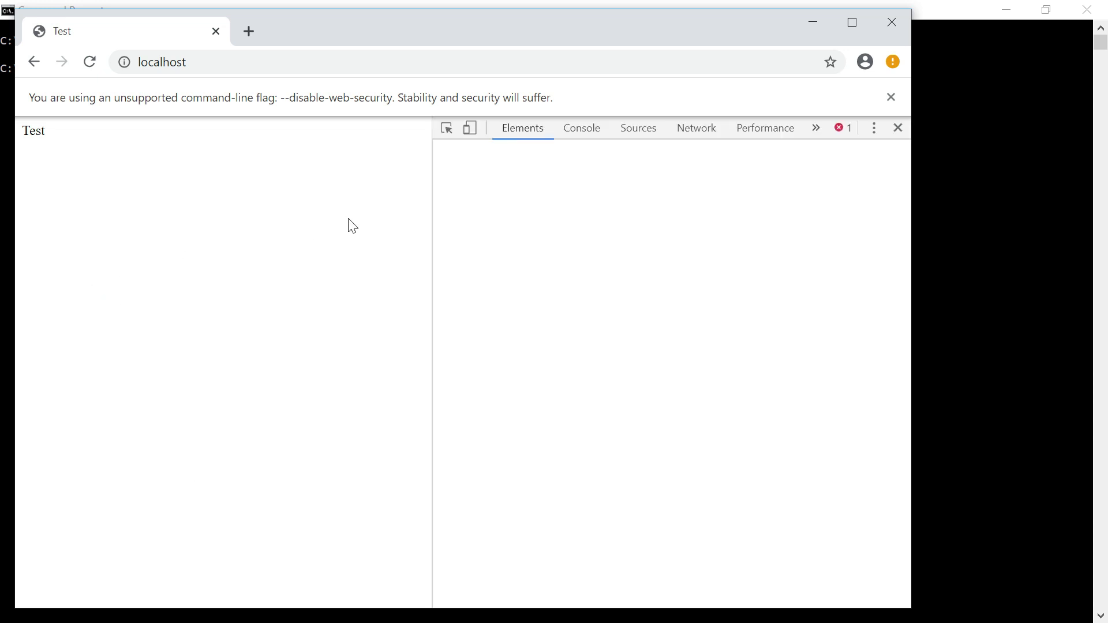
pyautogui.click(587, 130)
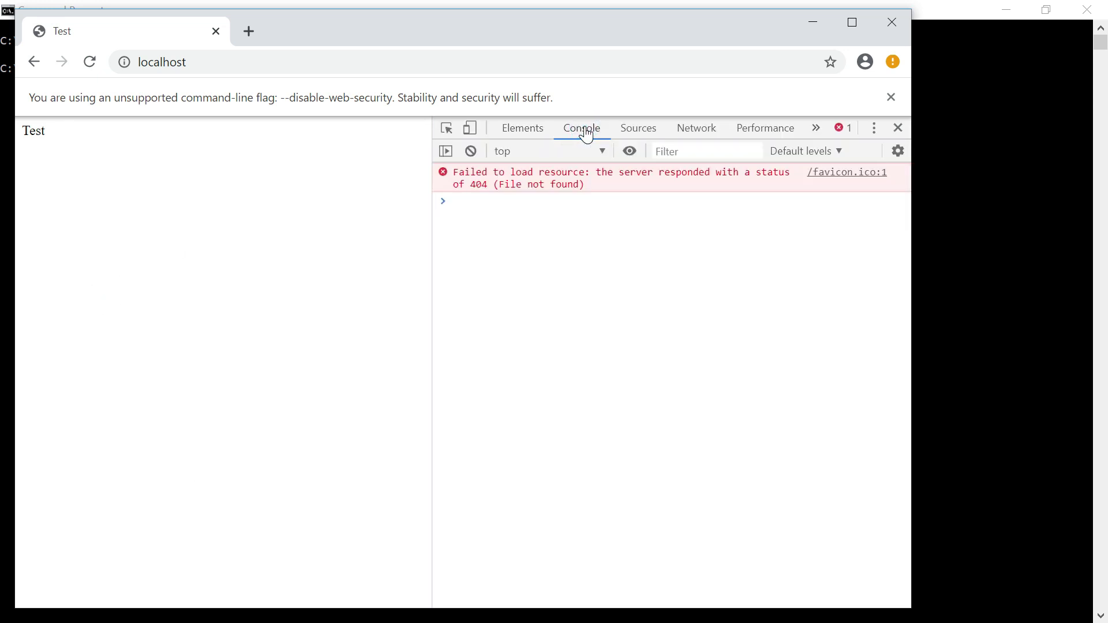
pyautogui.click(264, 66)
pyautogui.press('Return')
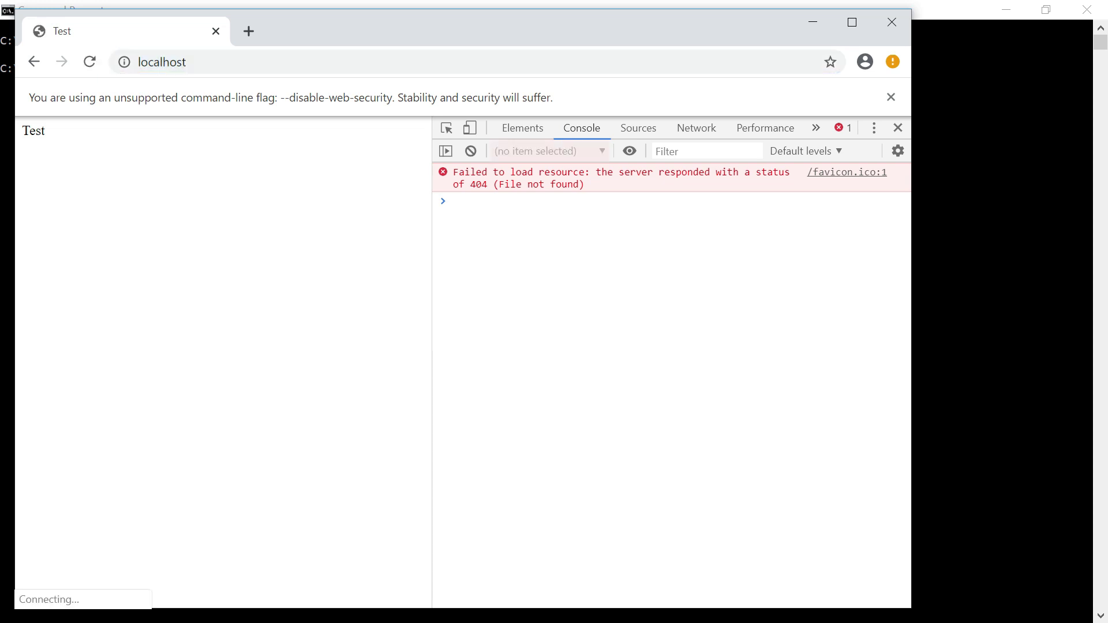
pyautogui.click(629, 321)
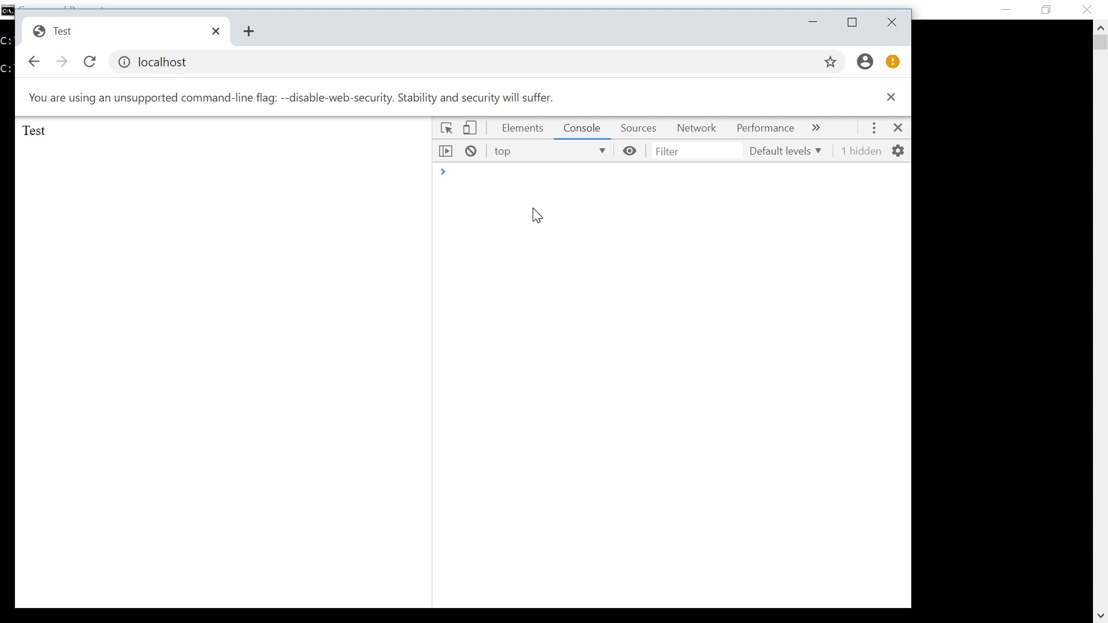
# - Reload localhost in the other Chrome window, dismiss its blocked alert, then load localhost in incognito
pyautogui.hotkey('alt', 'Tab')
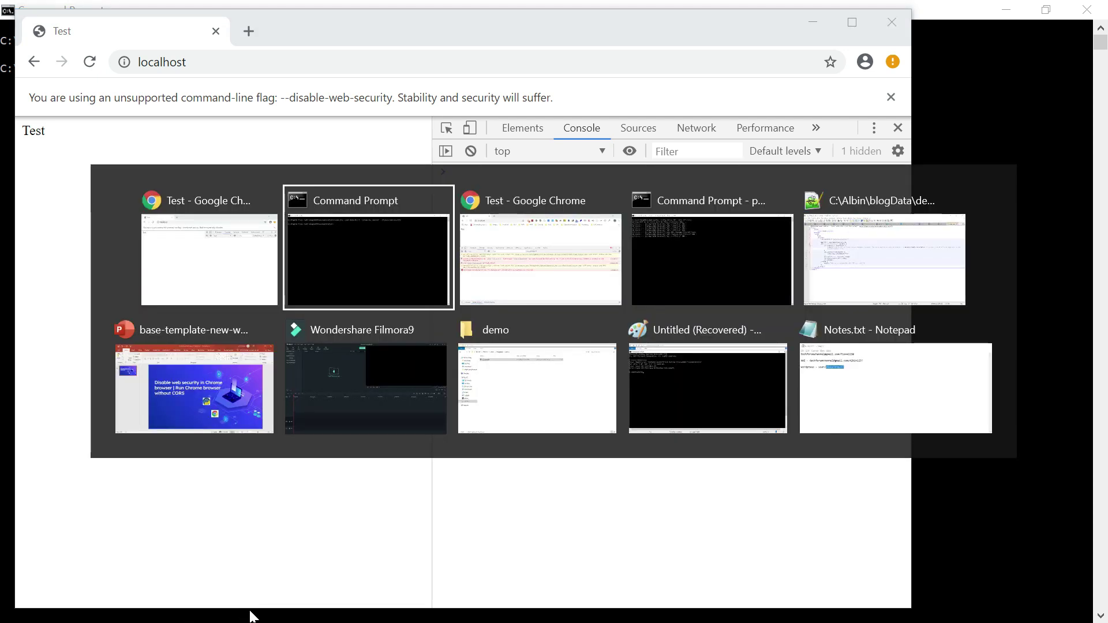
pyautogui.hotkey('alt', 'Tab')
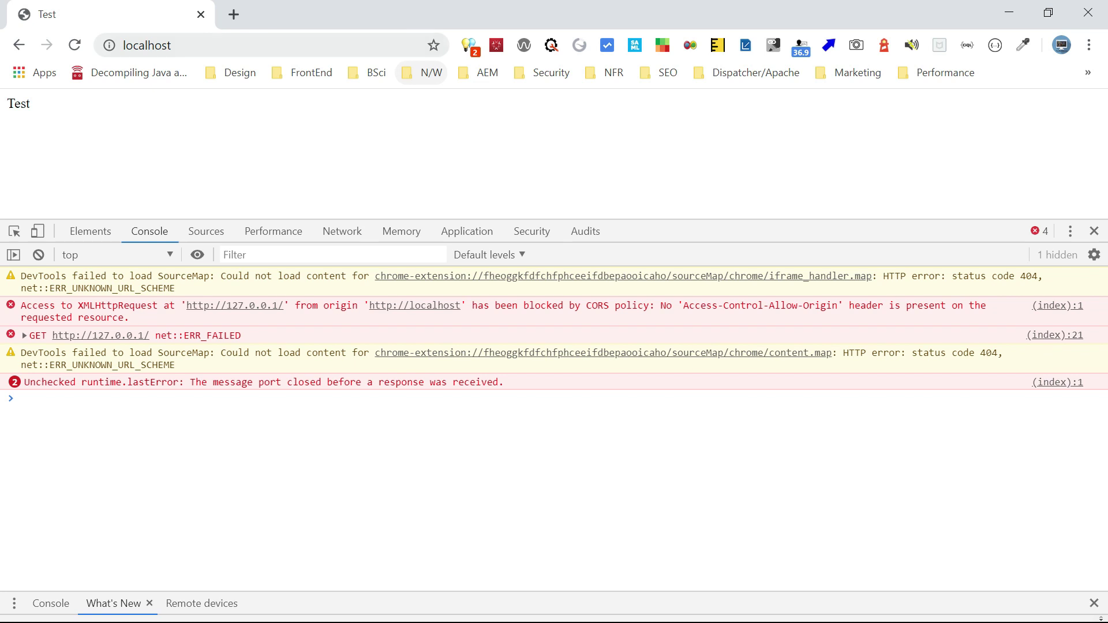
pyautogui.click(264, 47)
pyautogui.press('Return')
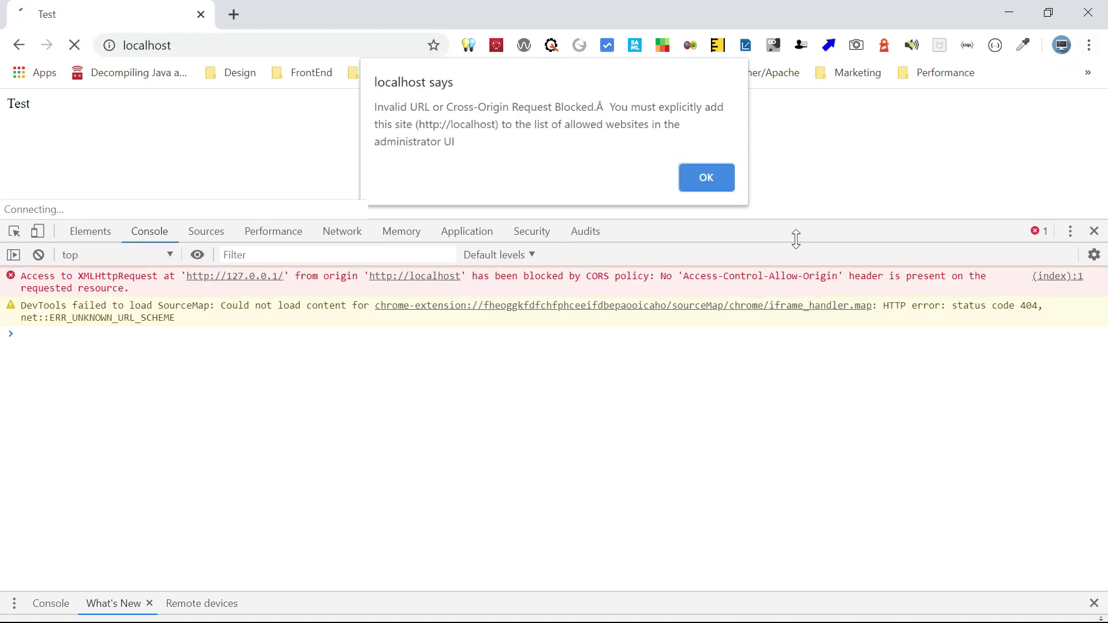
pyautogui.click(706, 178)
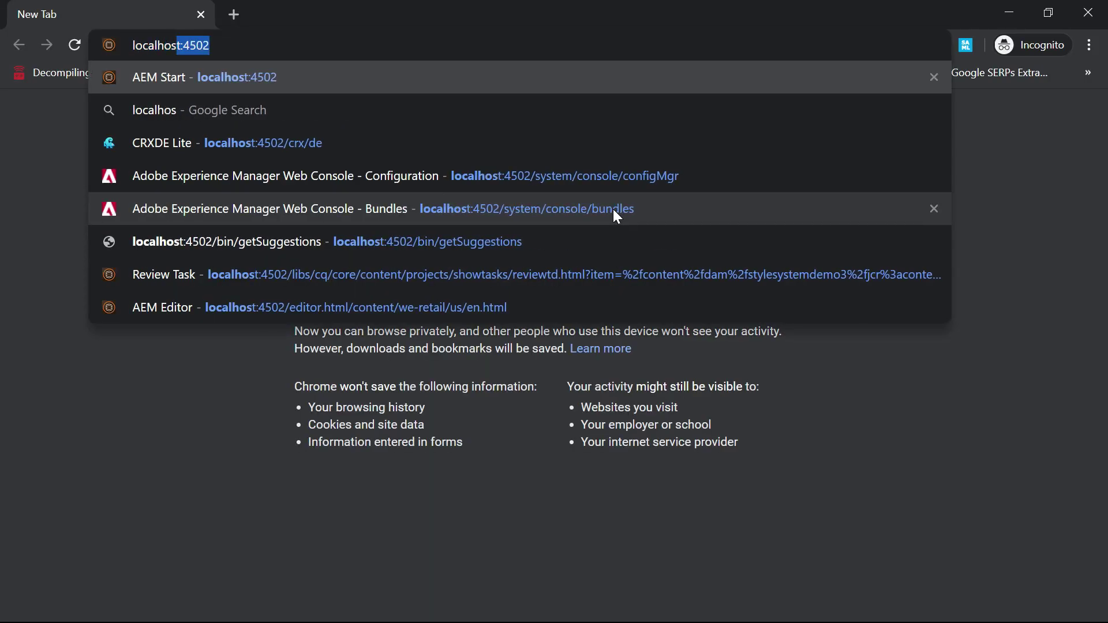
pyautogui.write('t')
pyautogui.press('Return')
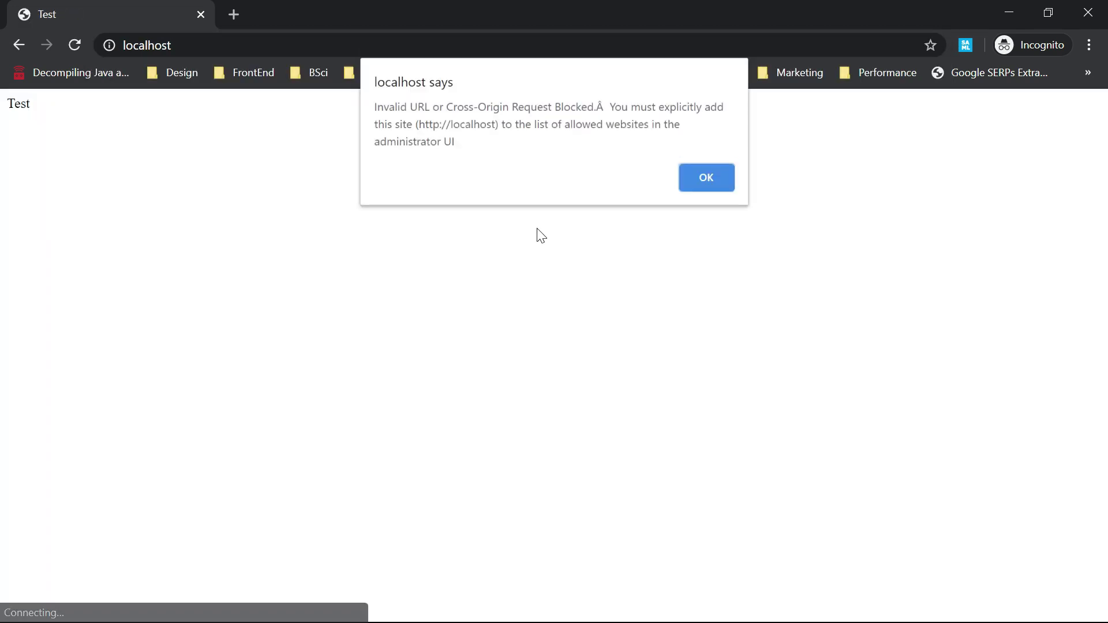